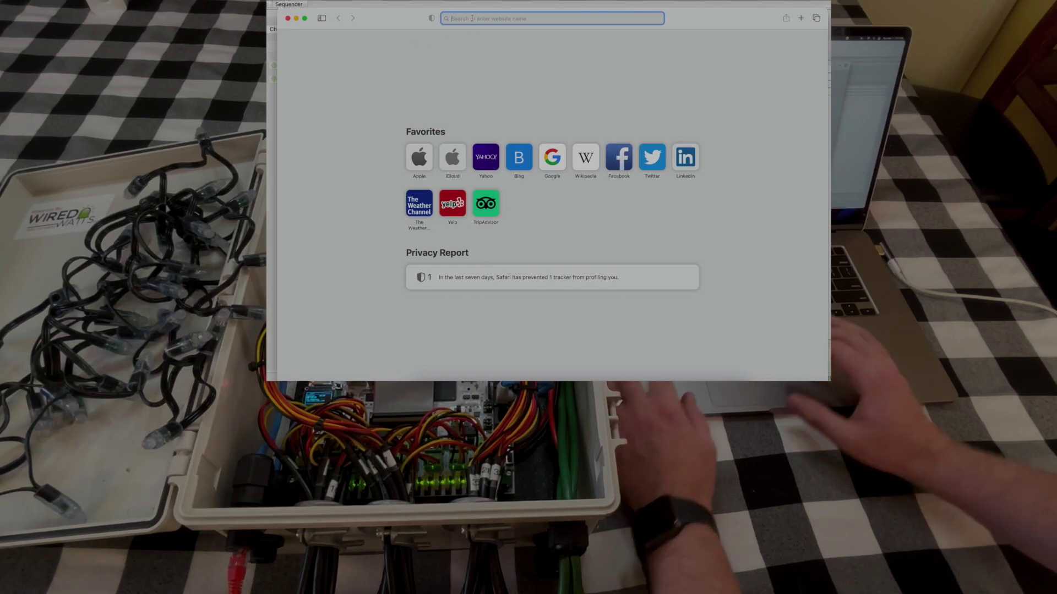
Load the Falcon F16V3 status page at 192.168.145.149 in Safari's address bar
{"action": "type", "text": "192.1"}
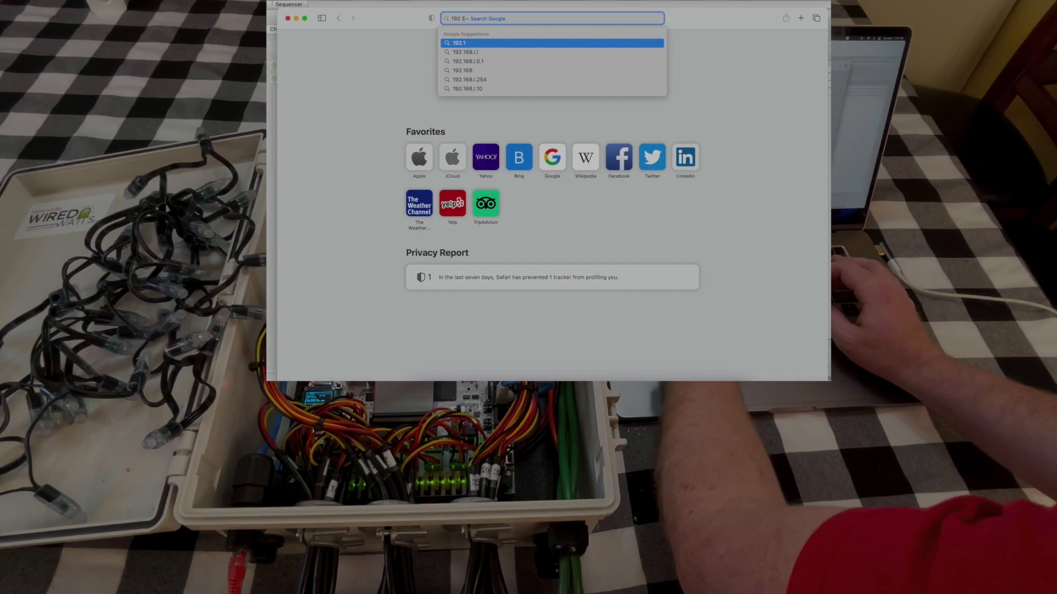
{"action": "type", "text": "68.145.149"}
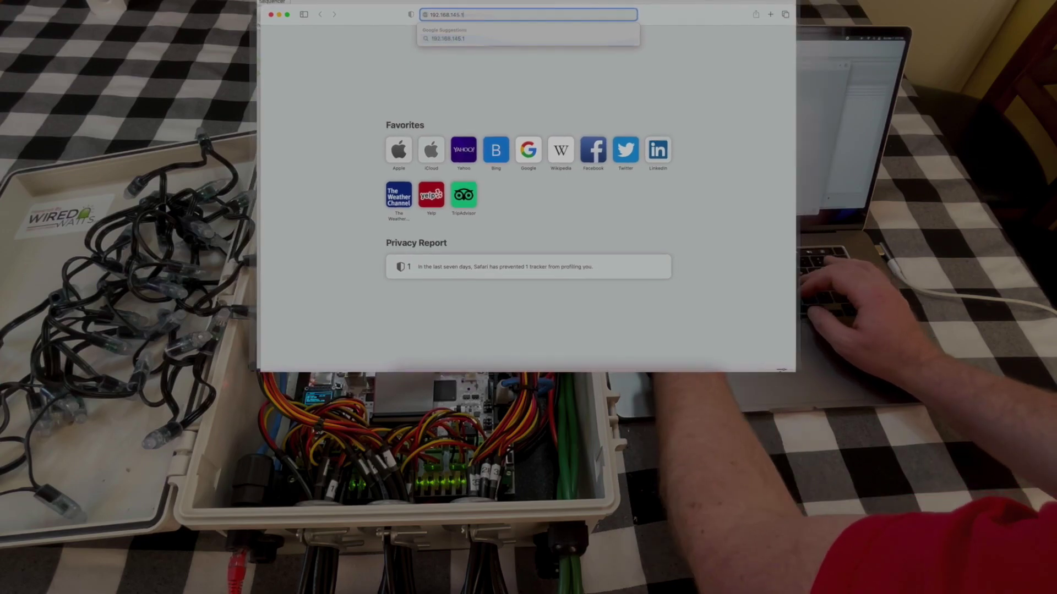
{"action": "key", "text": "Return"}
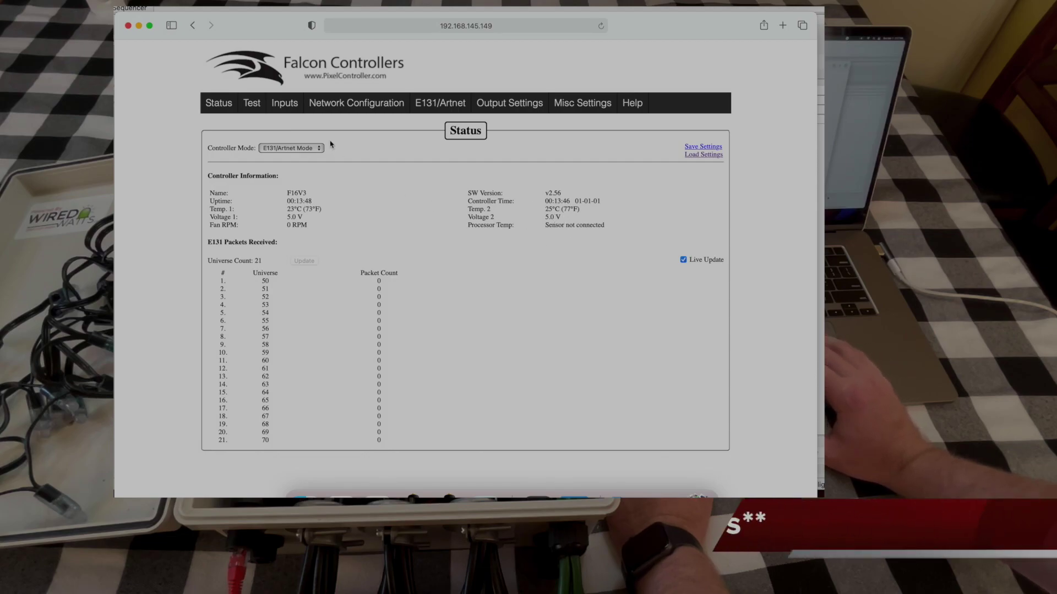
Review the Network Configuration IP settings, then open the Test page listing the Mega Tree ports
{"action": "left_click", "coordinate": [349, 106]}
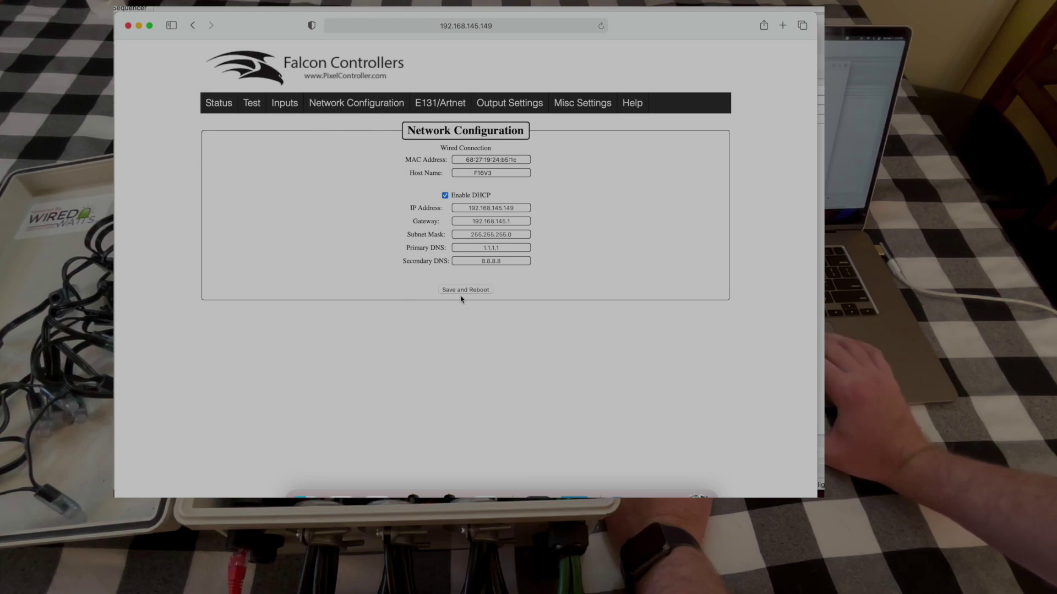
{"action": "left_click", "coordinate": [252, 110]}
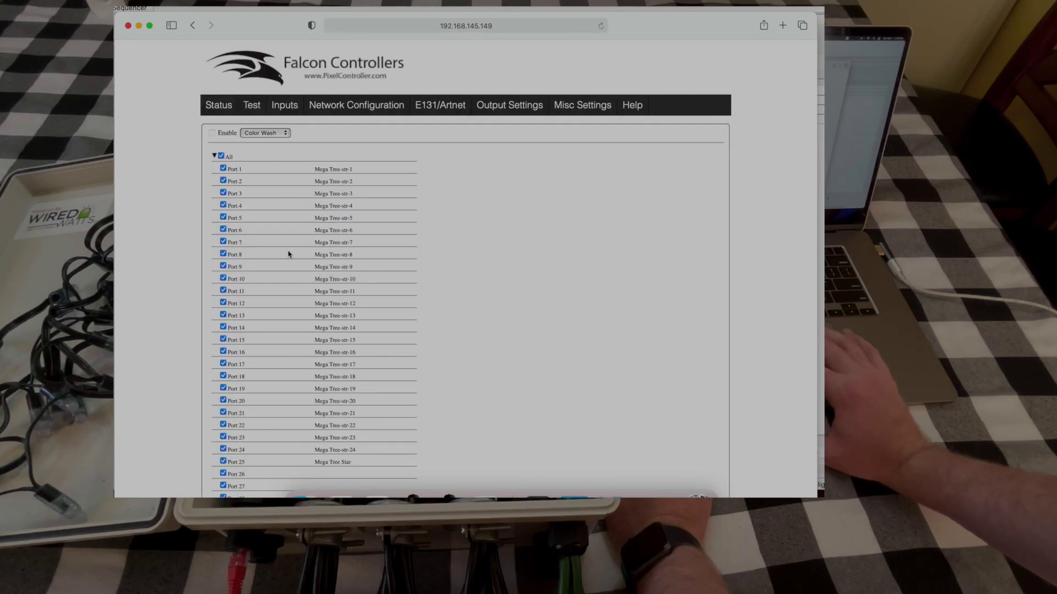
Deselect all ports, enable the LED test, and switch the pattern to Red Ramp
{"action": "scroll", "coordinate": [288, 254], "scroll_direction": "down", "scroll_amount": 3}
{"action": "scroll", "coordinate": [288, 254], "scroll_direction": "up", "scroll_amount": 3}
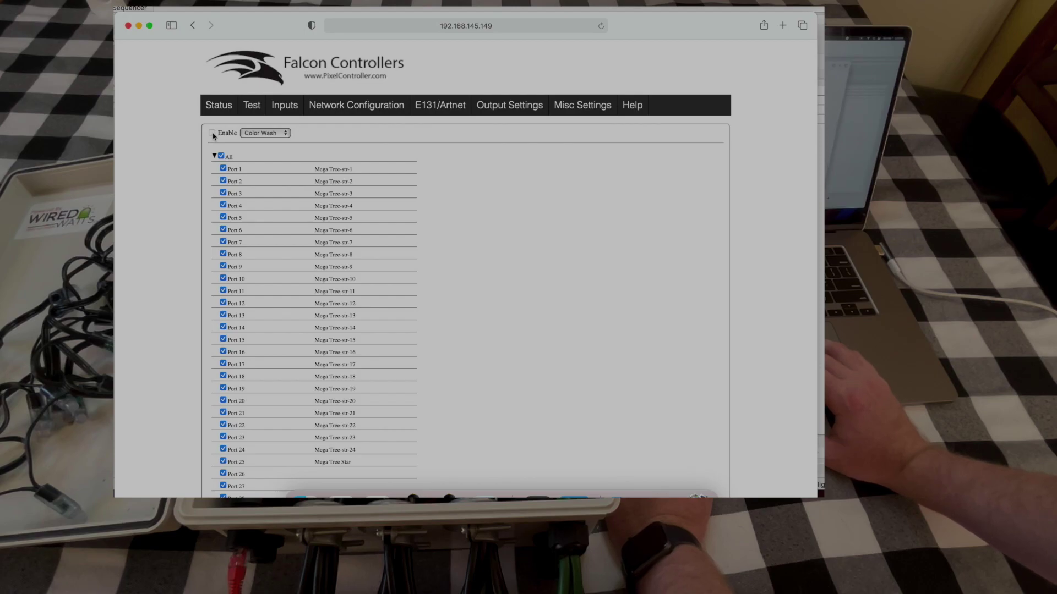
{"action": "left_click", "coordinate": [221, 157]}
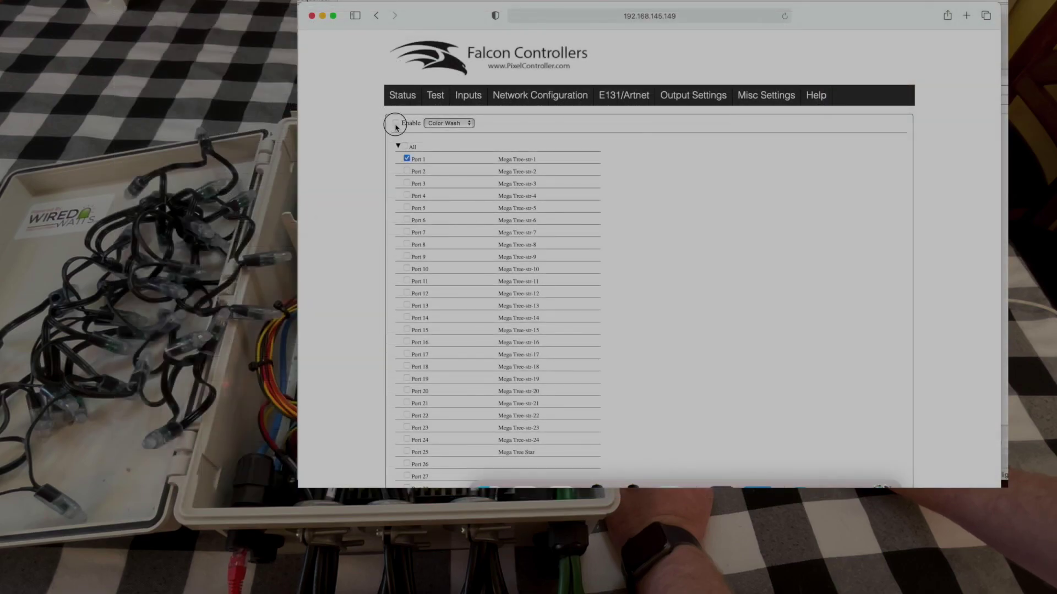
{"action": "left_click", "coordinate": [395, 124]}
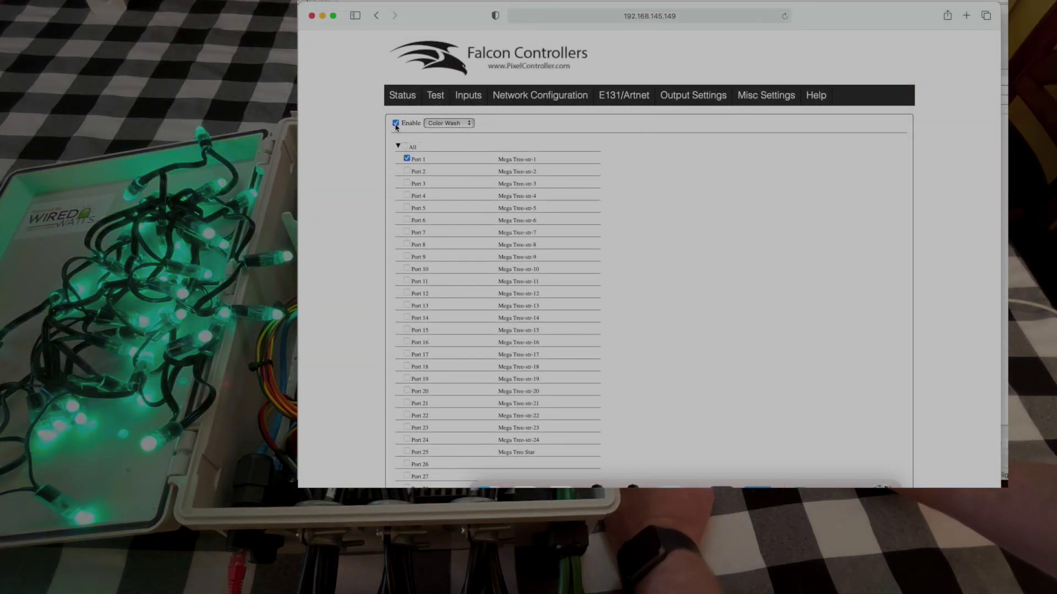
{"action": "left_click", "coordinate": [471, 123]}
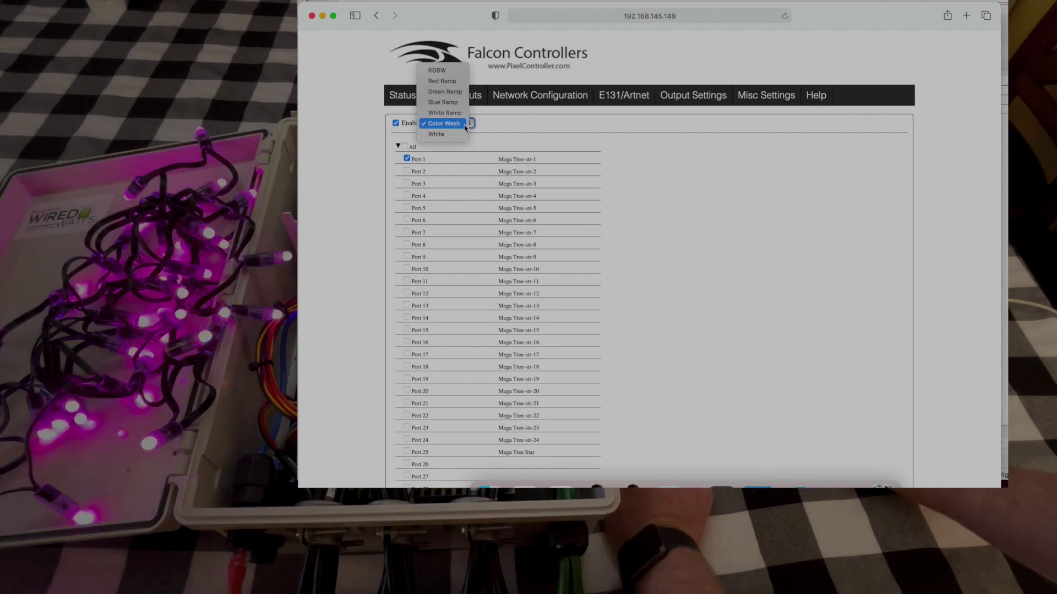
{"action": "left_click", "coordinate": [447, 82]}
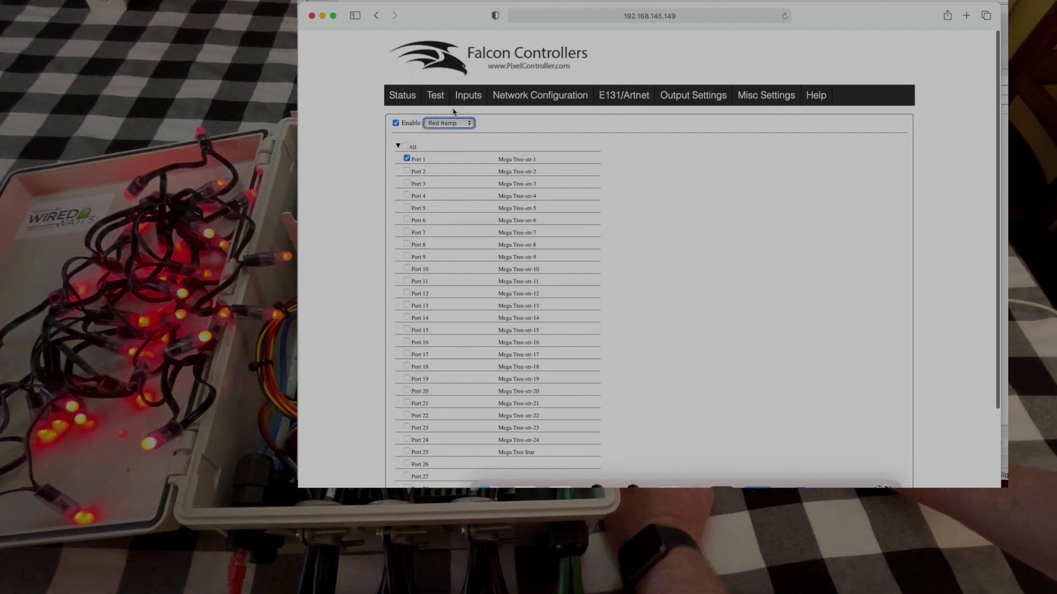
Run the Green, Blue and White Ramp tests, then stop the test and minimize Safari
{"action": "left_click", "coordinate": [452, 123]}
{"action": "left_click", "coordinate": [460, 138]}
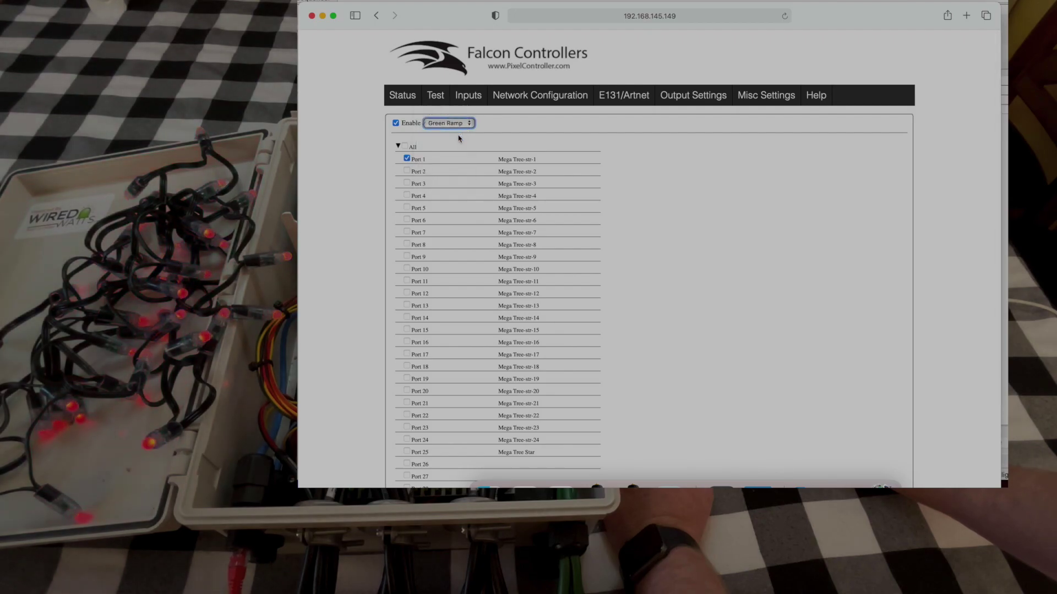
{"action": "left_click", "coordinate": [460, 123]}
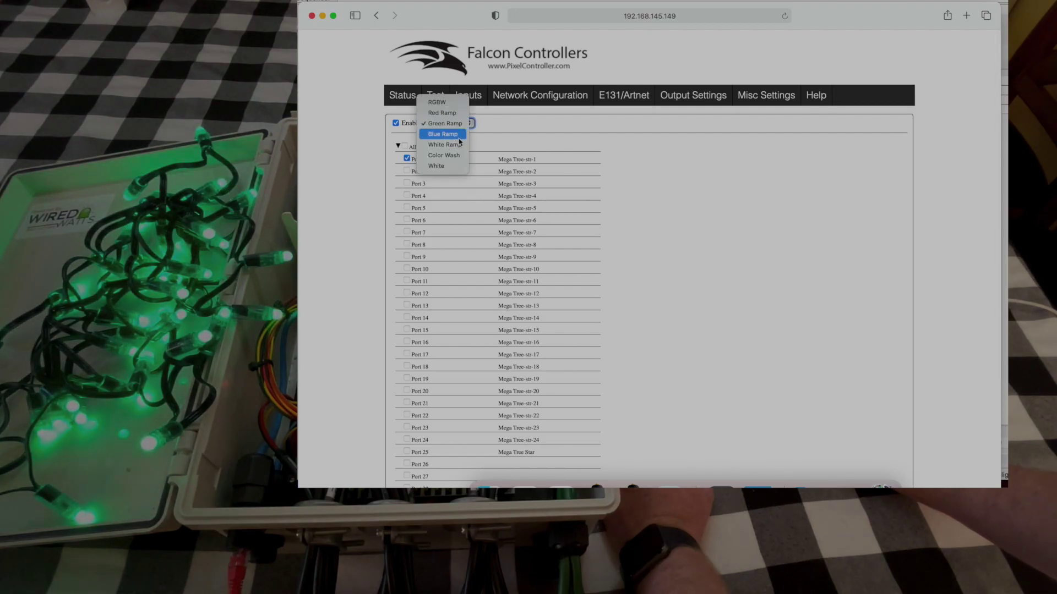
{"action": "left_click", "coordinate": [459, 138]}
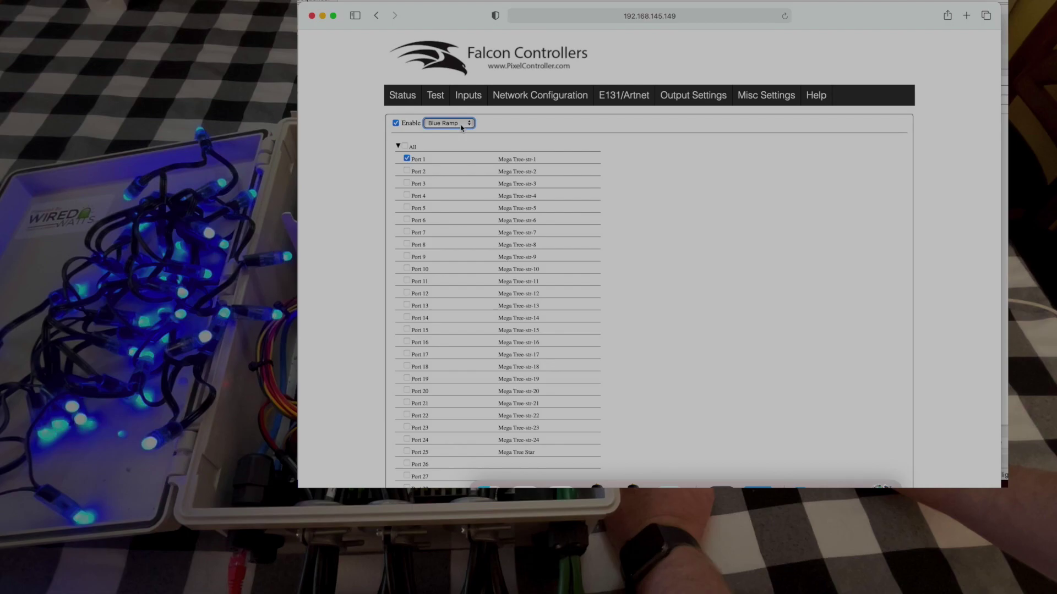
{"action": "left_click", "coordinate": [461, 124]}
{"action": "left_click", "coordinate": [460, 137]}
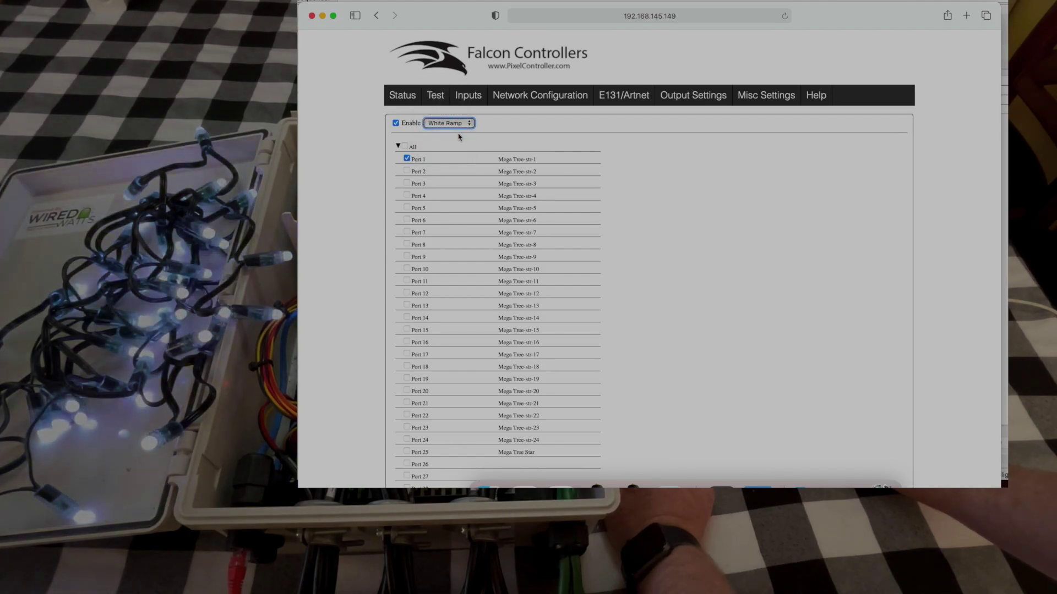
{"action": "left_click", "coordinate": [396, 124]}
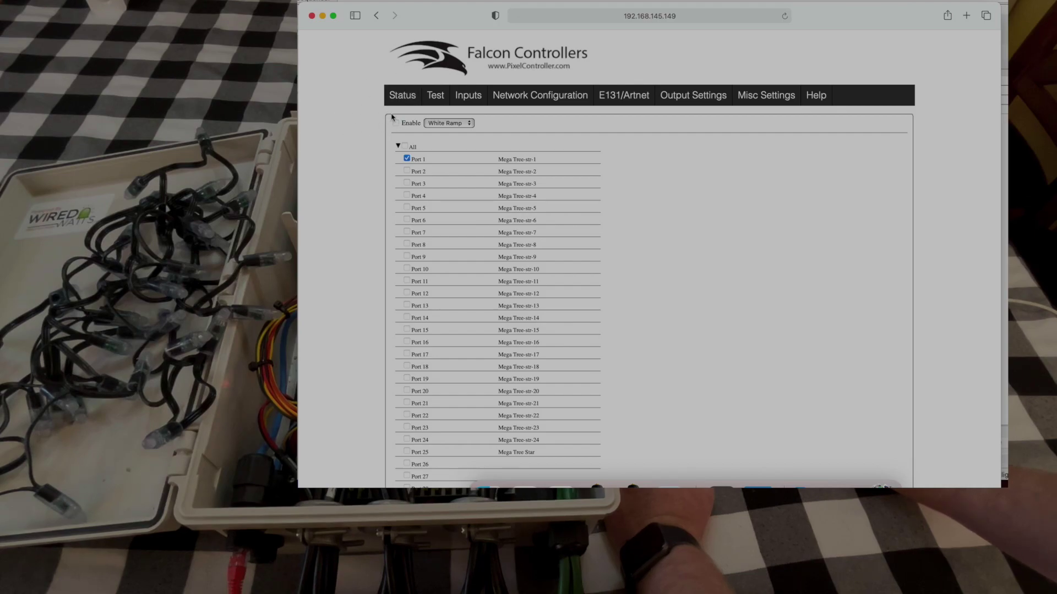
{"action": "left_click", "coordinate": [324, 16]}
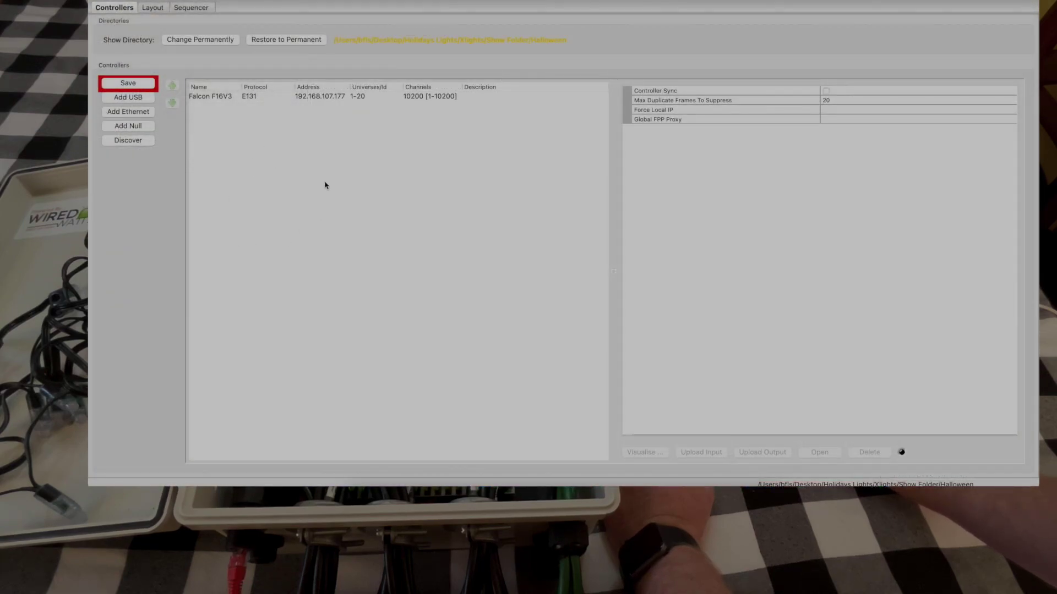
Change the Falcon F16V3's IP Address from 192.168.107.177 to 192.168.145.149 and save
{"action": "left_click", "coordinate": [327, 99]}
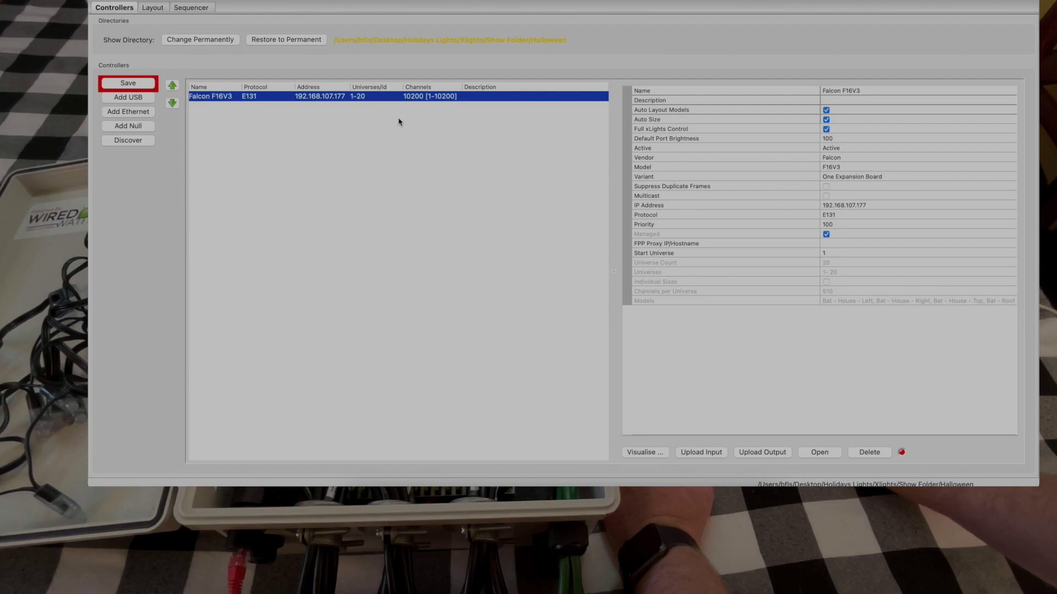
{"action": "left_click", "coordinate": [873, 206]}
{"action": "left_click", "coordinate": [879, 207]}
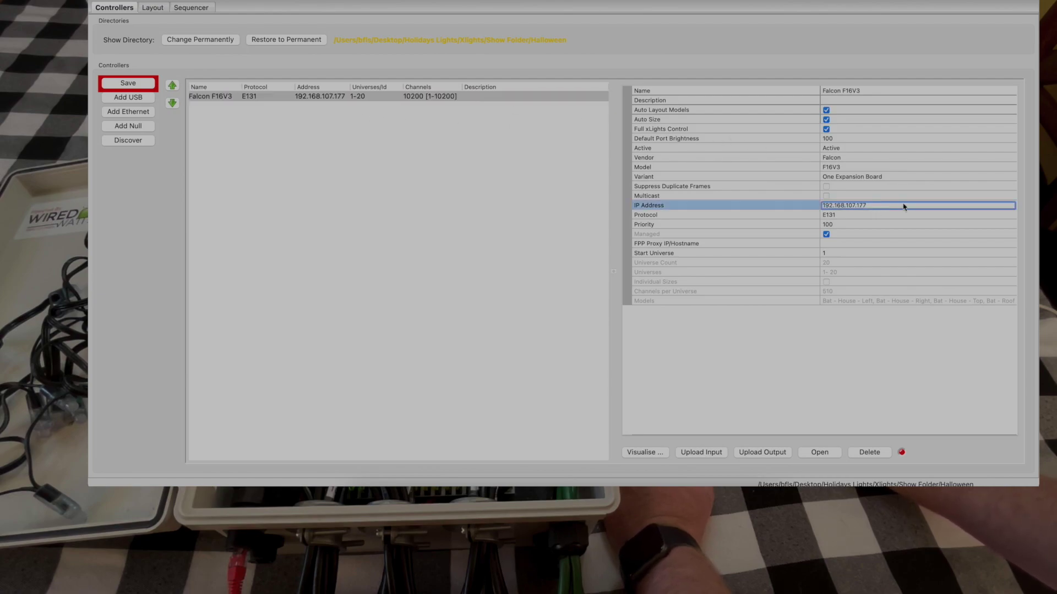
{"action": "key", "text": "BackSpace"}
{"action": "key", "text": "BackSpace"}
{"action": "key", "text": "BackSpace"}
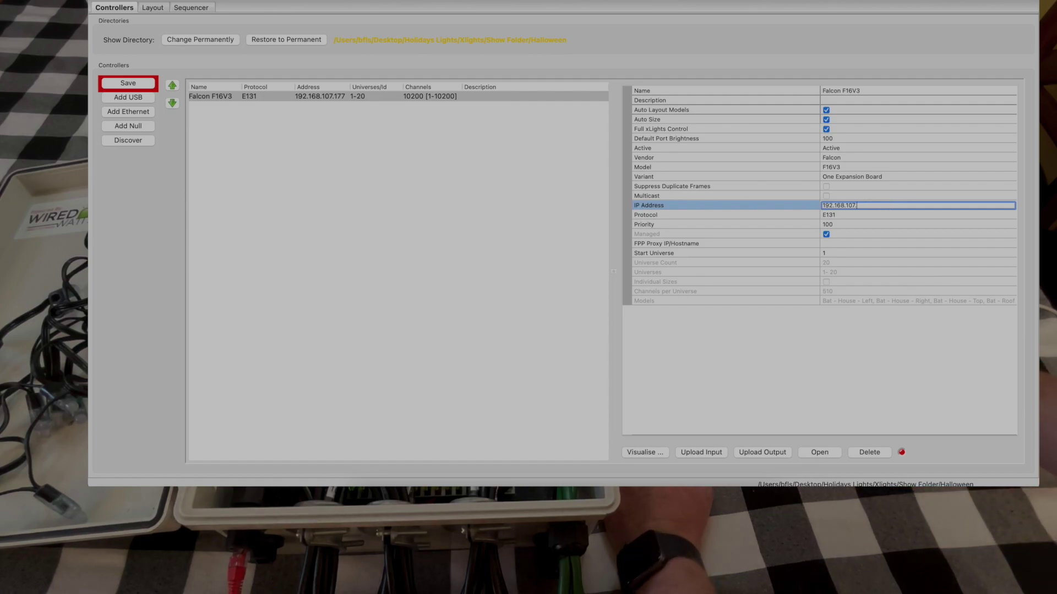
{"action": "type", "text": "45"}
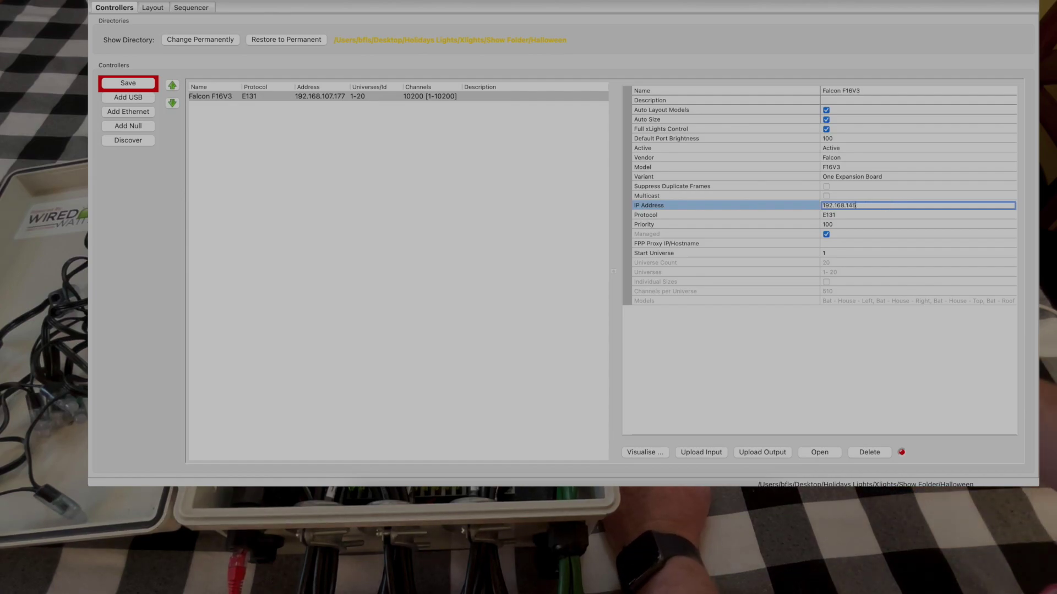
{"action": "type", "text": ".149"}
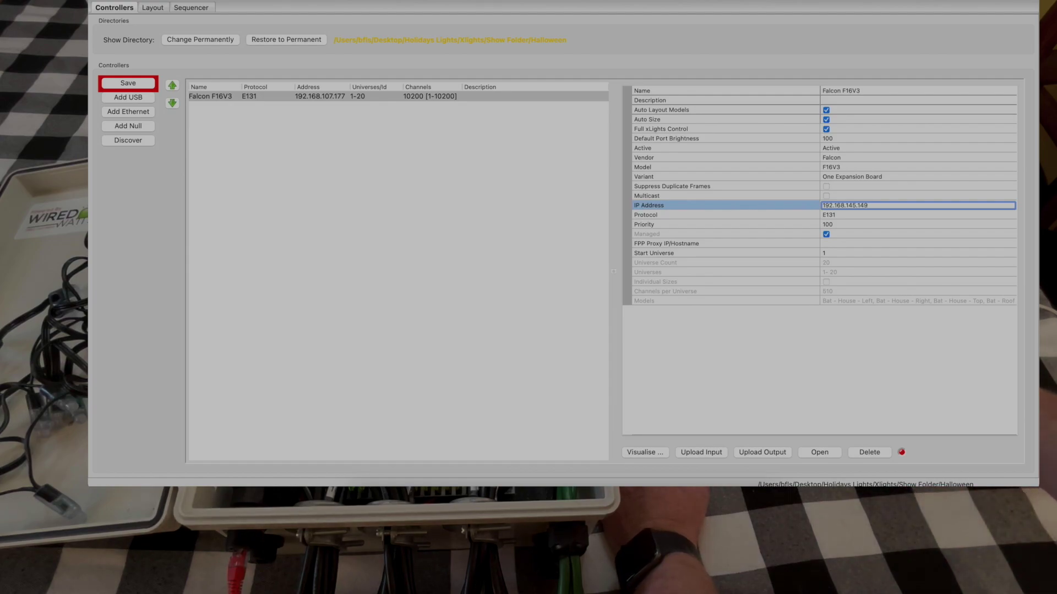
{"action": "key", "text": "Return"}
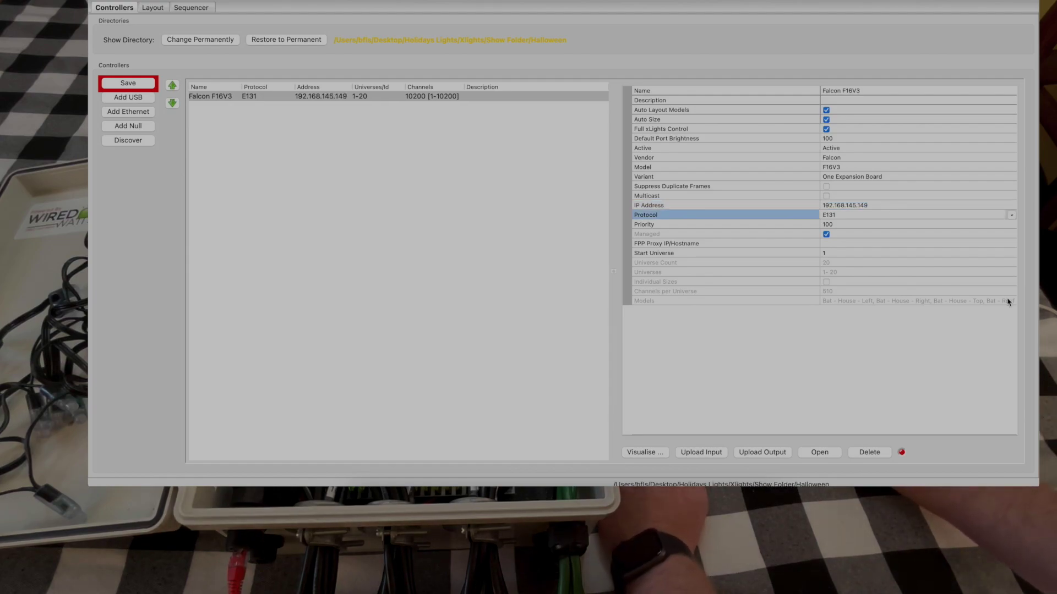
{"action": "left_click", "coordinate": [138, 87]}
{"action": "left_click", "coordinate": [499, 217]}
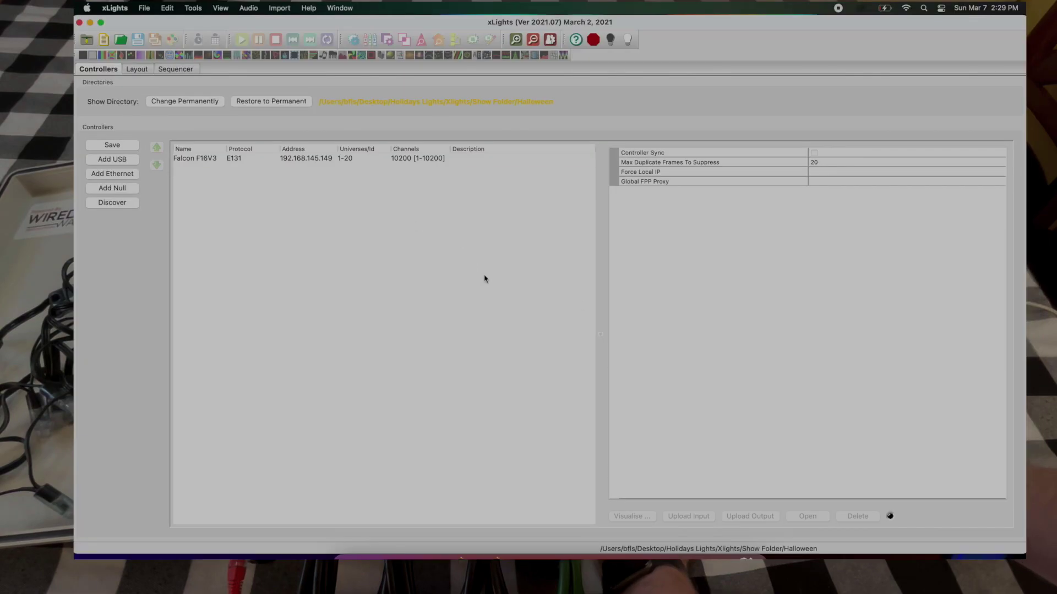
{"action": "left_click", "coordinate": [315, 160]}
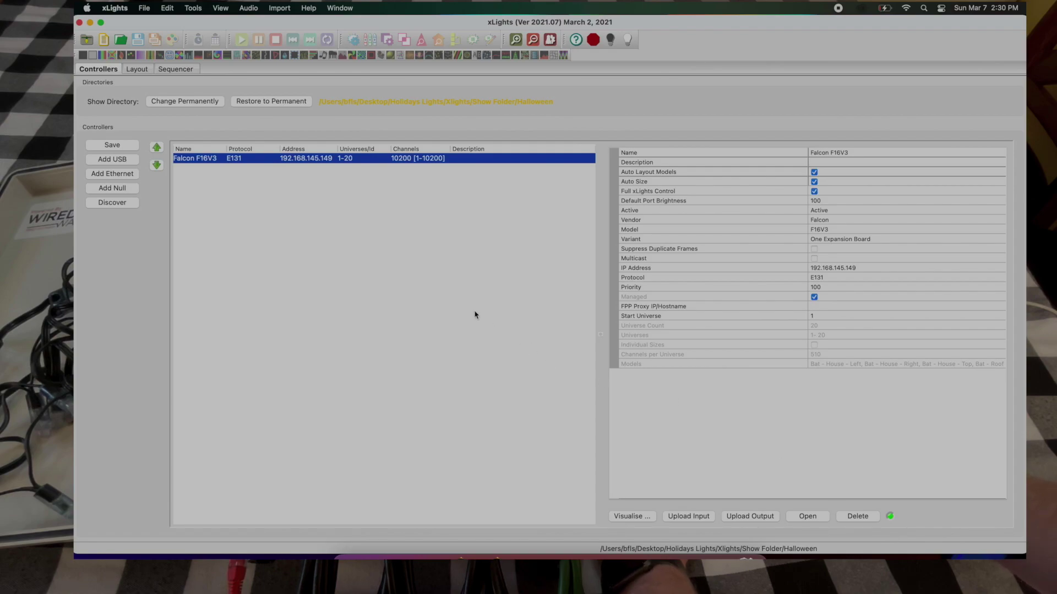
Open the Test Lights dialog from Tools and check the root [1-10200] channel node
{"action": "left_click", "coordinate": [192, 8]}
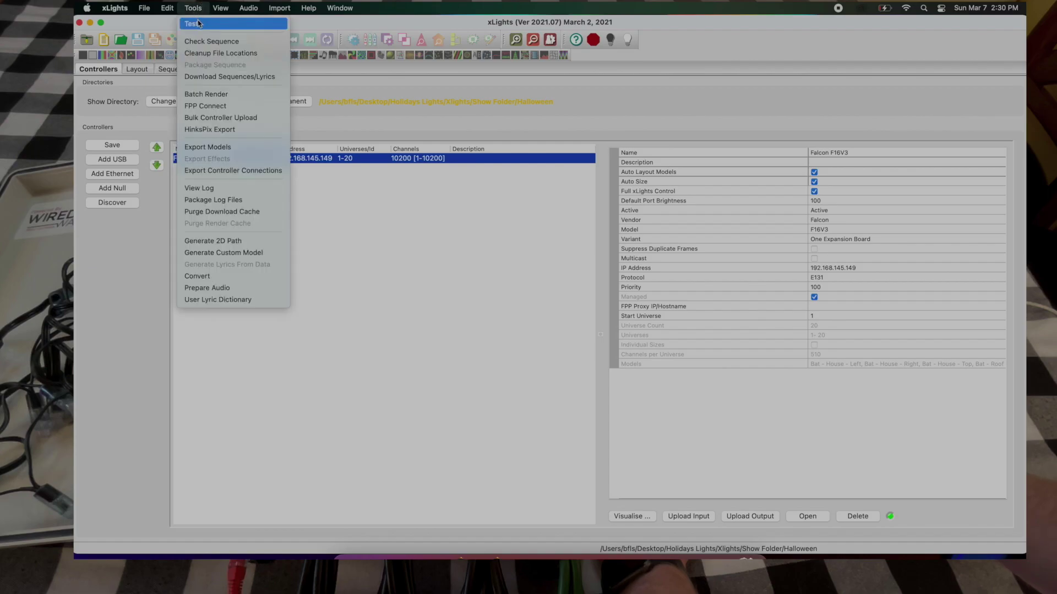
{"action": "left_click", "coordinate": [209, 26]}
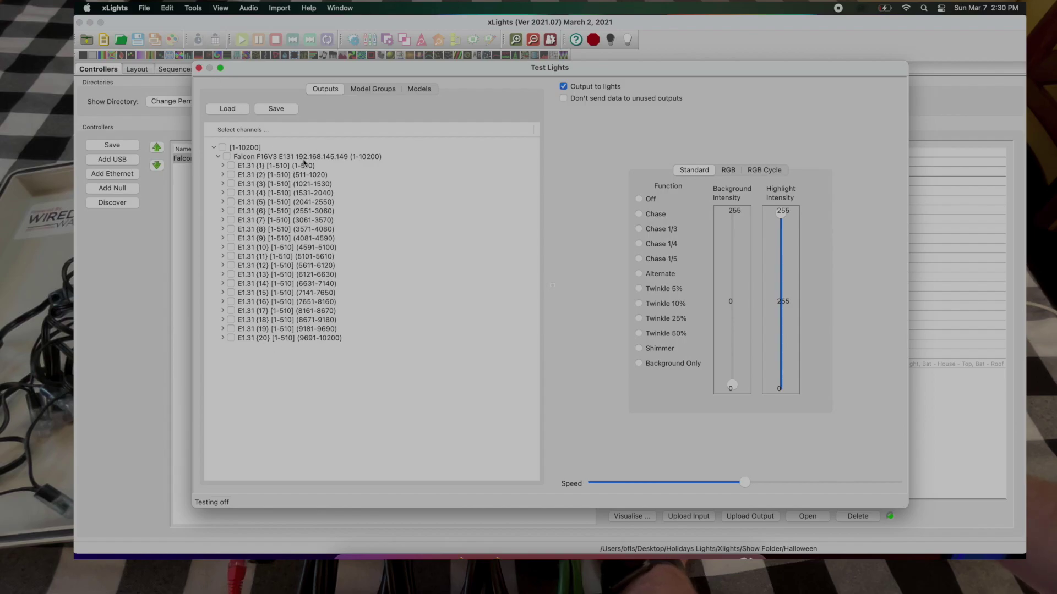
{"action": "left_click", "coordinate": [424, 92]}
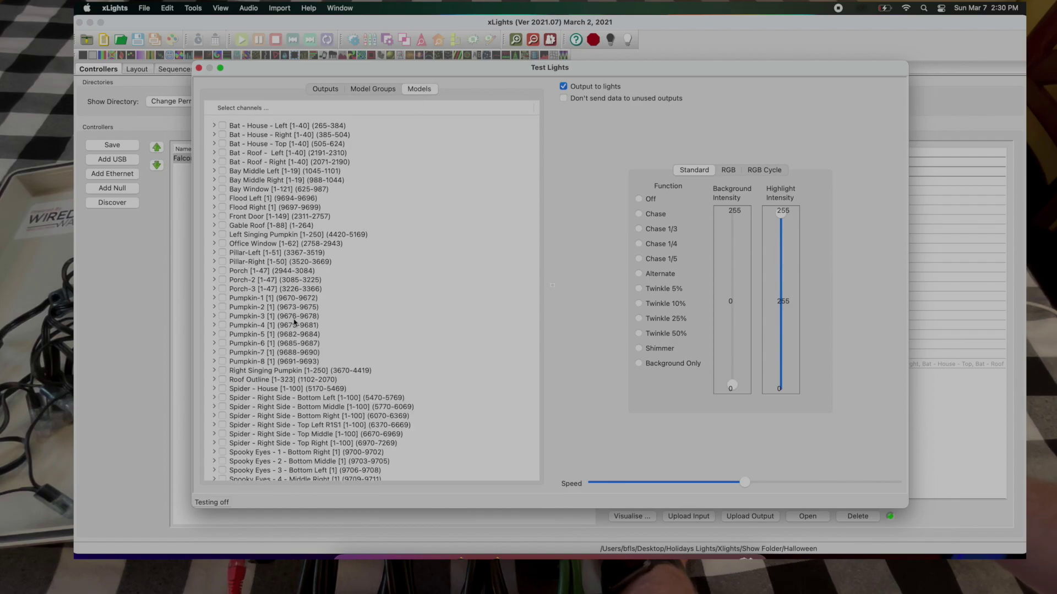
{"action": "left_click", "coordinate": [373, 89]}
{"action": "left_click", "coordinate": [325, 88]}
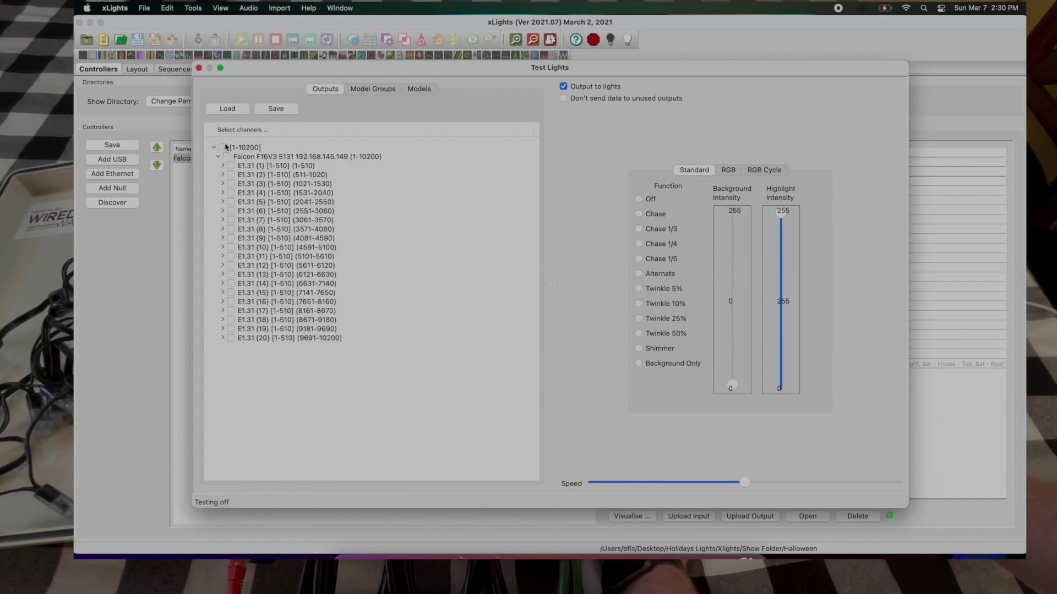
{"action": "left_click", "coordinate": [223, 147]}
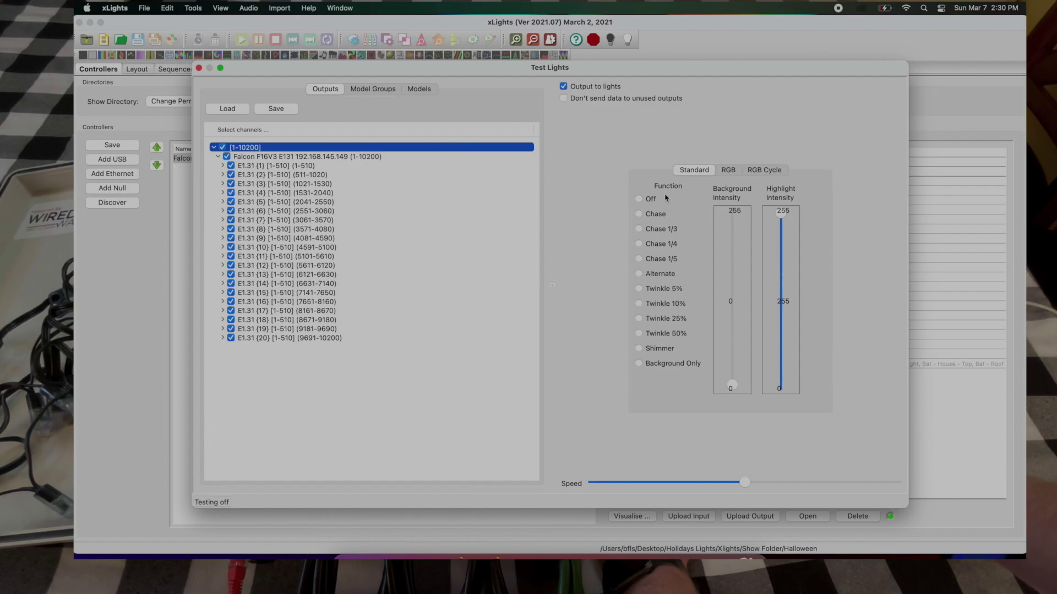
Run the Chase, Chase 1/4, Chase 1/5 and Twinkle 10% patterns in turn
{"action": "left_click", "coordinate": [639, 214]}
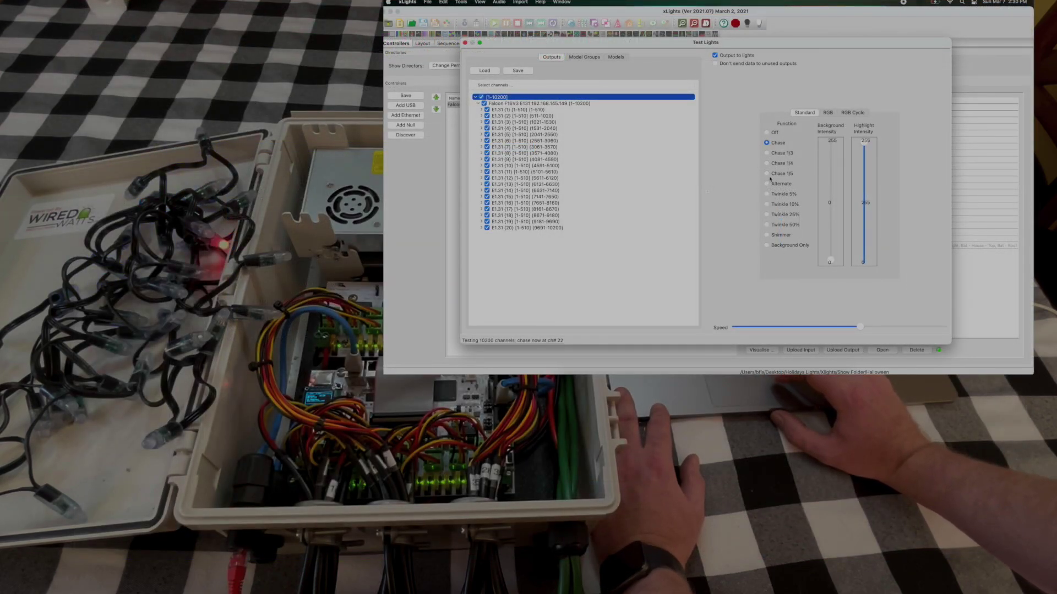
{"action": "left_click", "coordinate": [767, 164]}
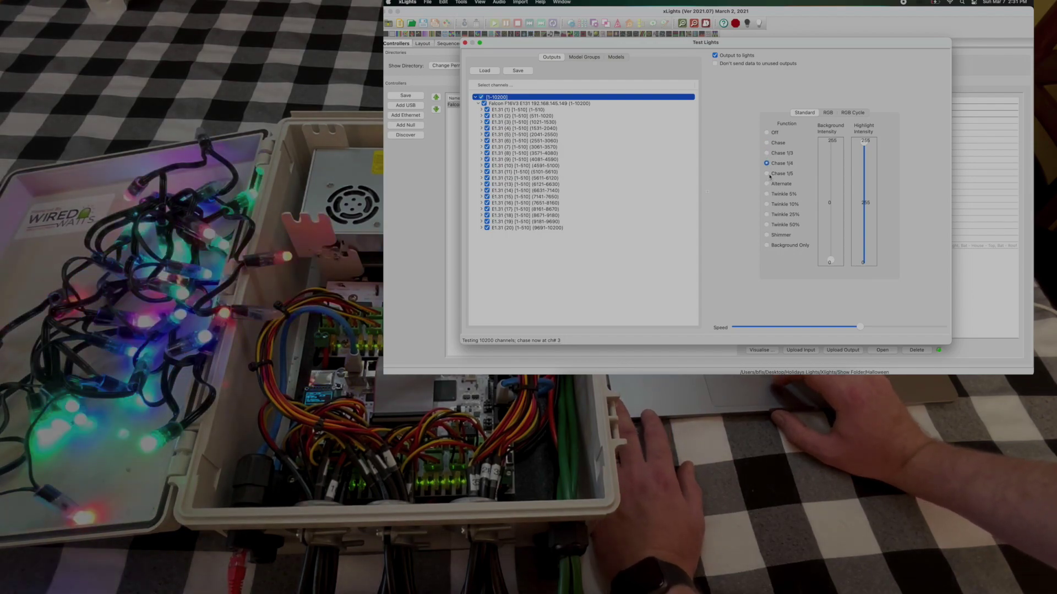
{"action": "left_click", "coordinate": [769, 175]}
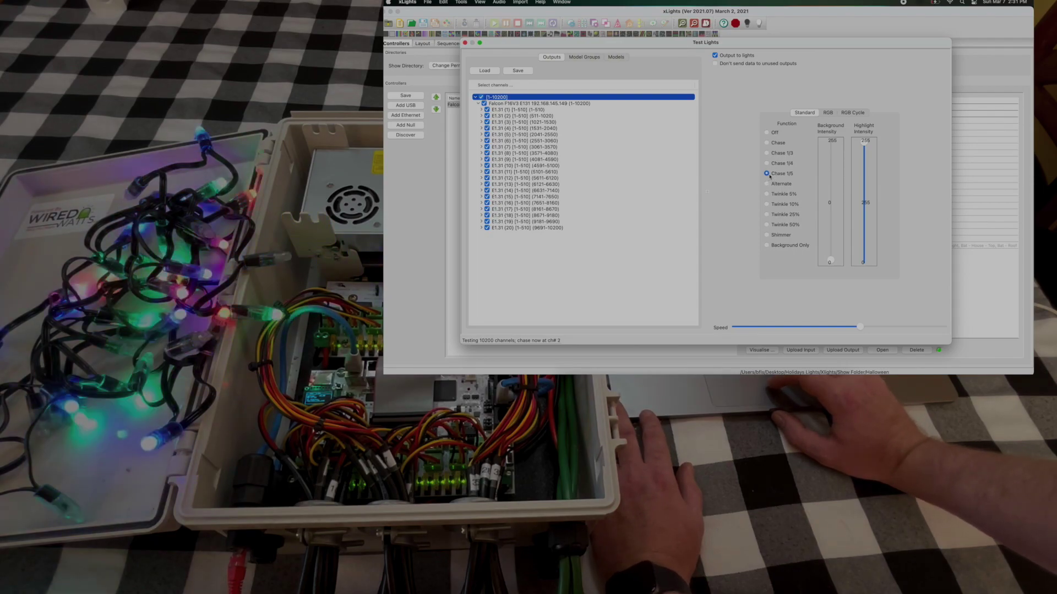
{"action": "left_click", "coordinate": [767, 204]}
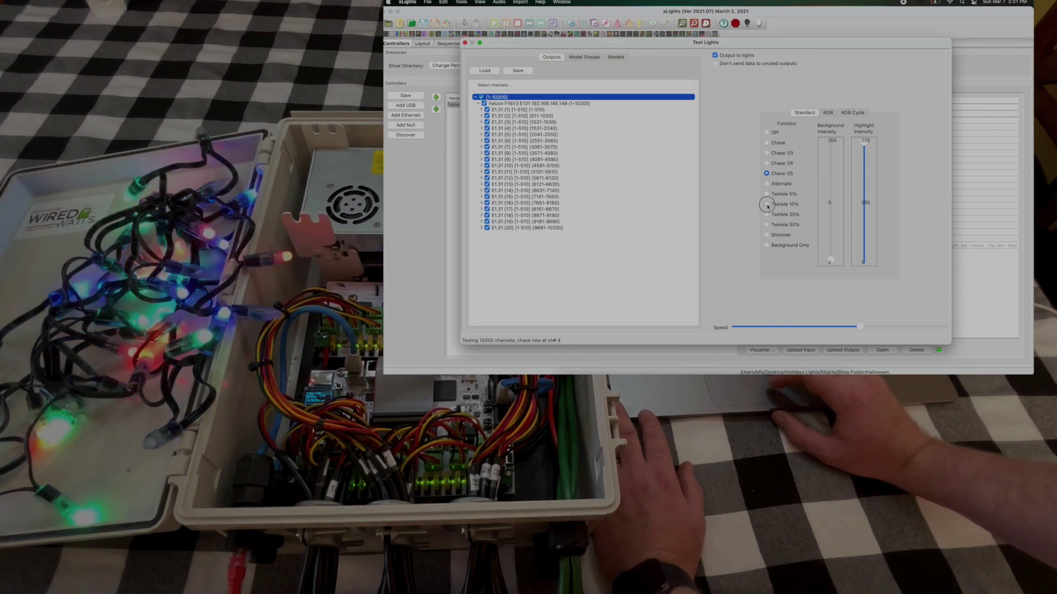